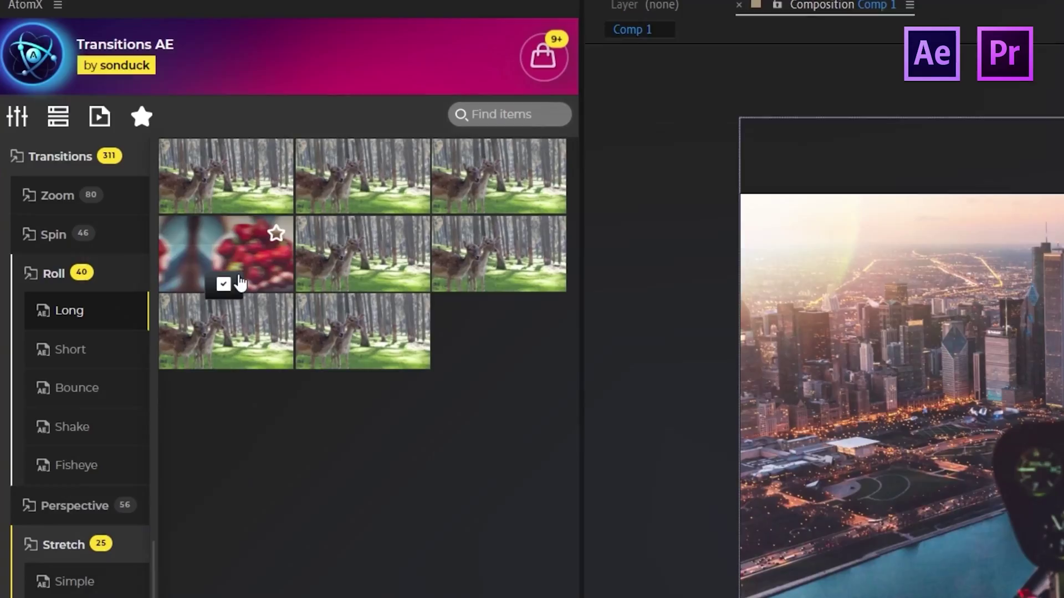
# - Apply the AtomX Roll Long transition to Comp 1 in After Effects
pyautogui.click(239, 280)
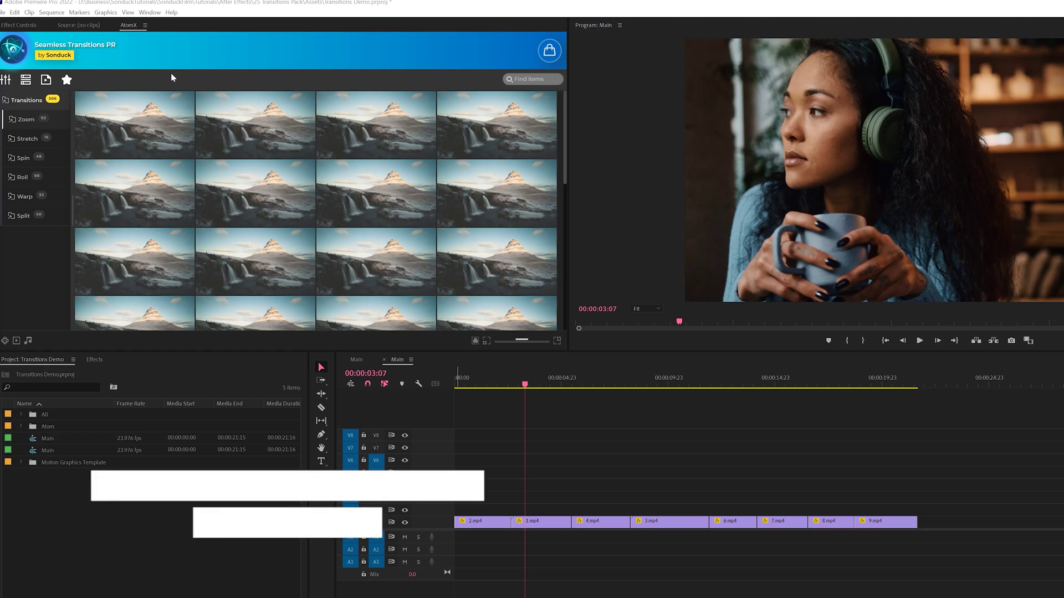
# - Browse AtomX's Stretch, Simple stretch and Roll transition categories, ending back at Stretch
pyautogui.moveTo(204, 108)
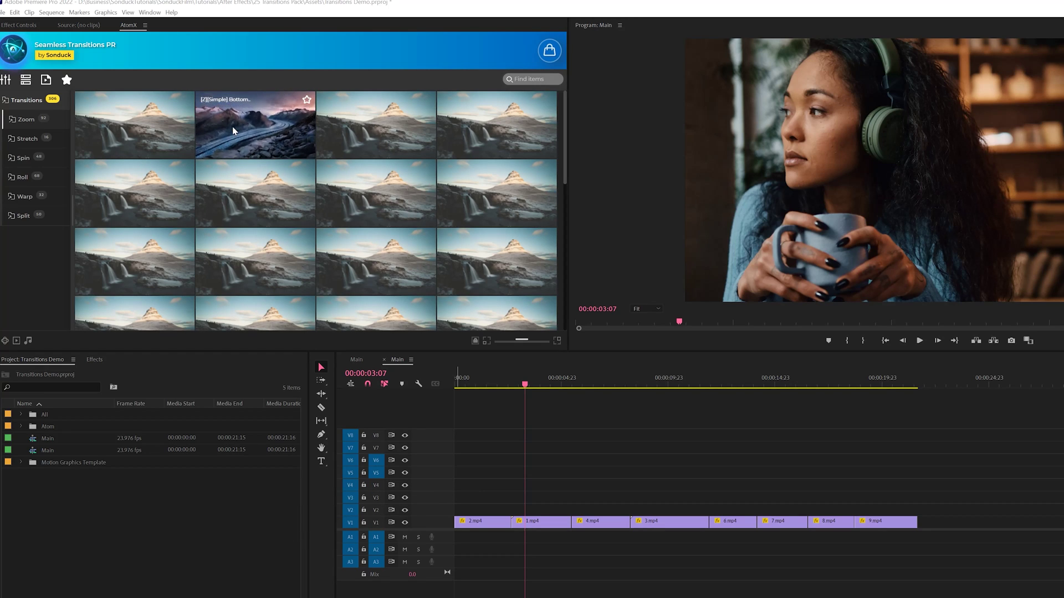
pyautogui.moveTo(139, 191)
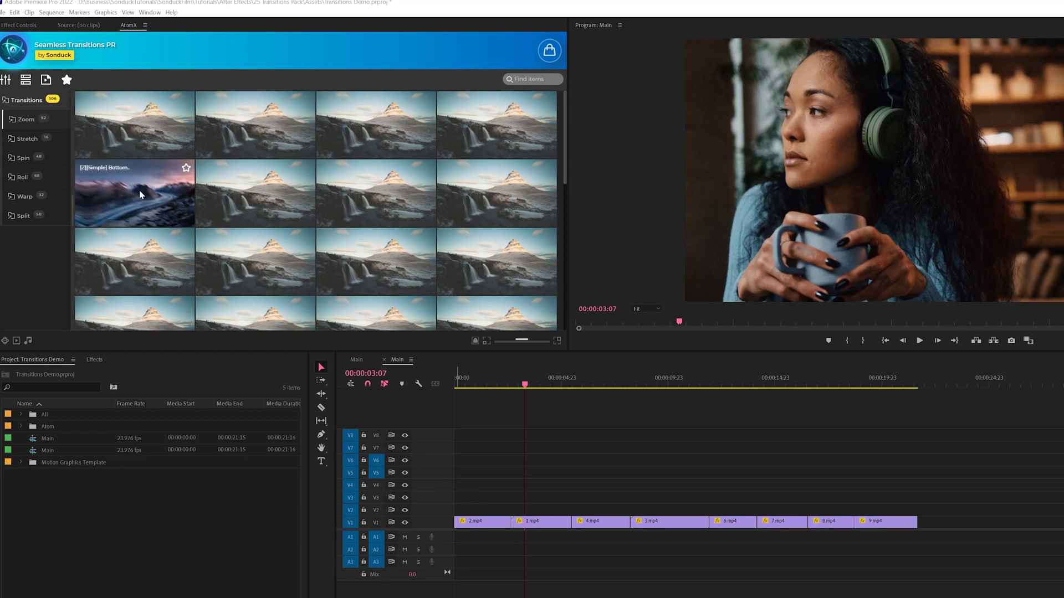
pyautogui.moveTo(134, 140)
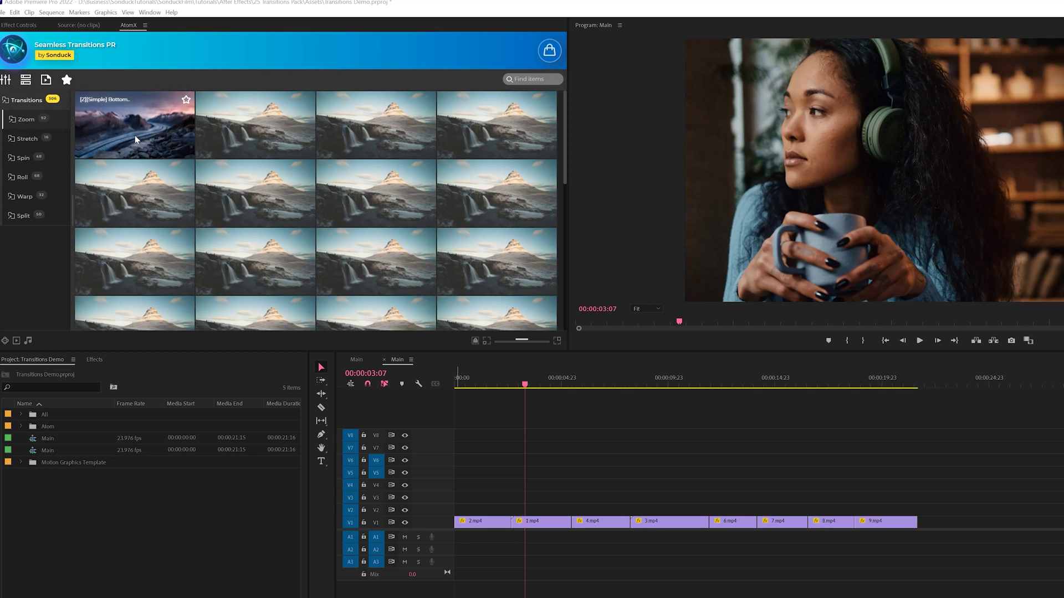
pyautogui.click(26, 139)
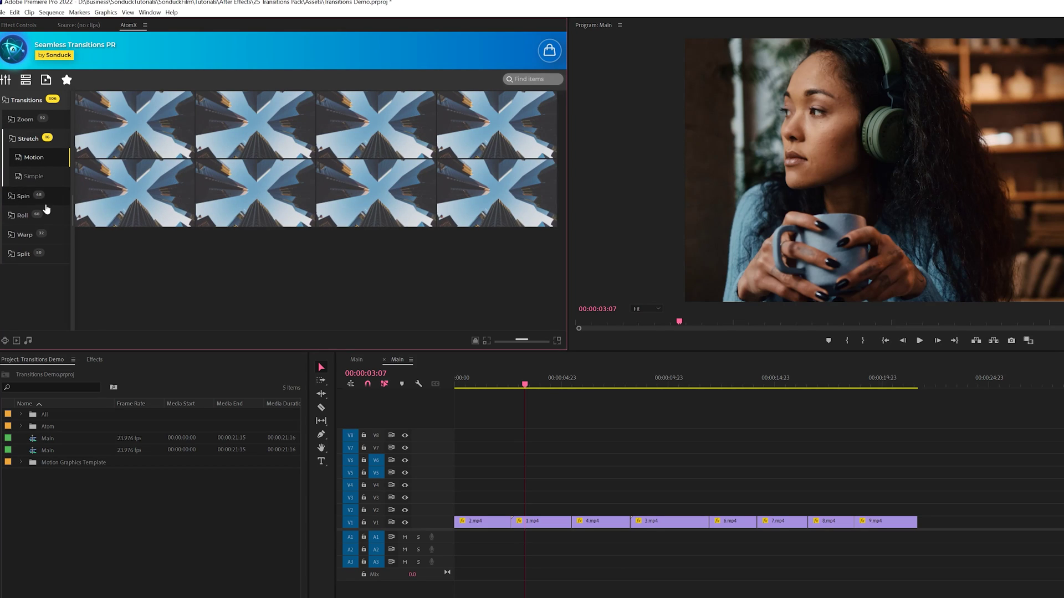
pyautogui.click(48, 175)
pyautogui.click(34, 217)
pyautogui.moveTo(145, 129)
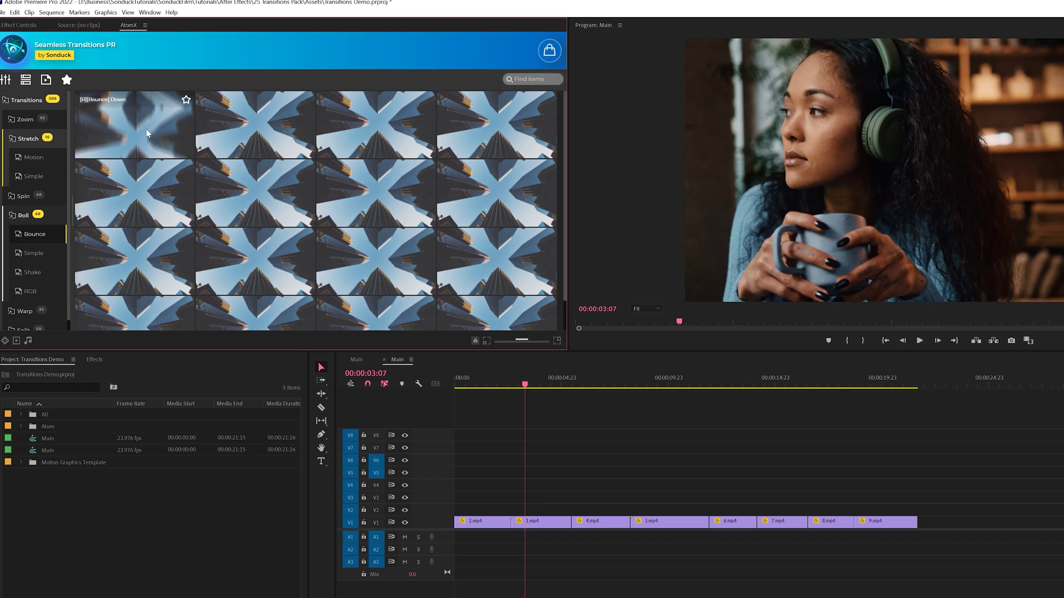
pyautogui.click(34, 142)
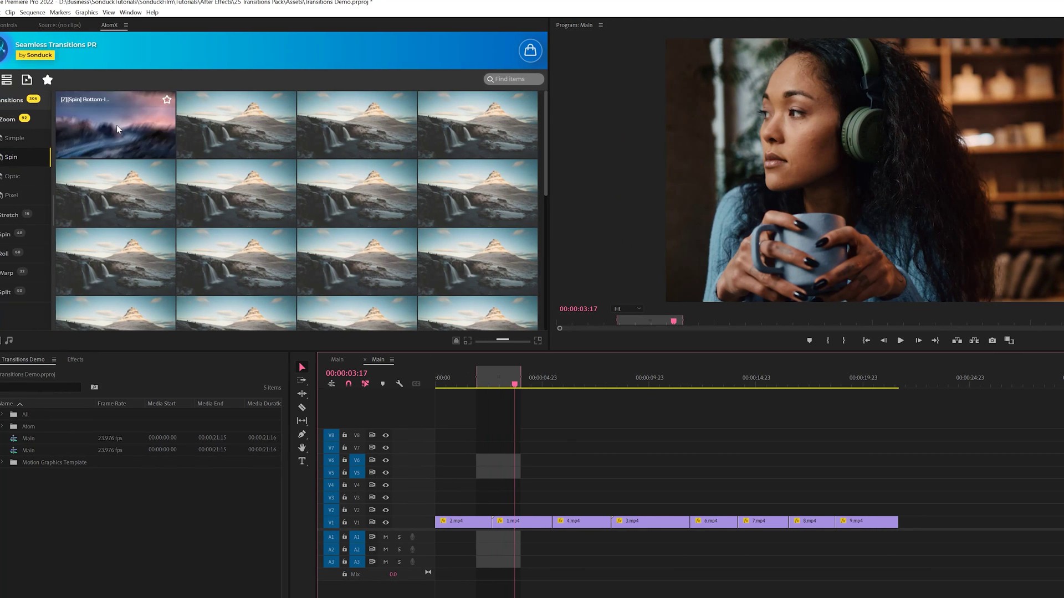
# - Place the Zoom Spin transition on the 2.mp4–1.mp4 cut and start playback
pyautogui.moveTo(31, 195)
pyautogui.moveTo(145, 193); pyautogui.dragTo(521, 517)
pyautogui.press('space')
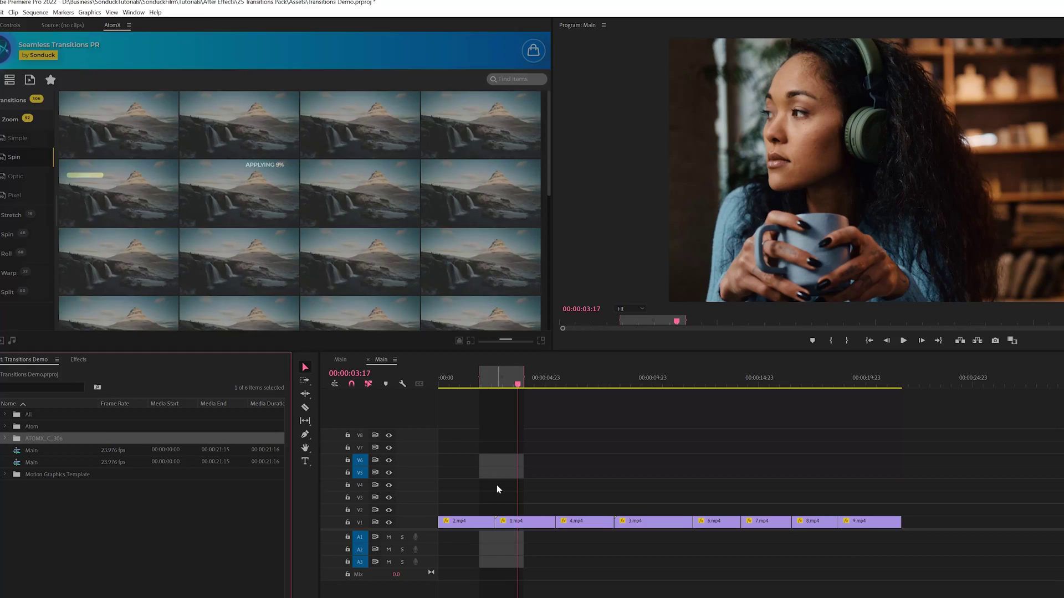
# - Preview the spin transition up close, then fit the sequence and set the playhead to 00:00:05:11
pyautogui.press('=')
pyautogui.press('=')
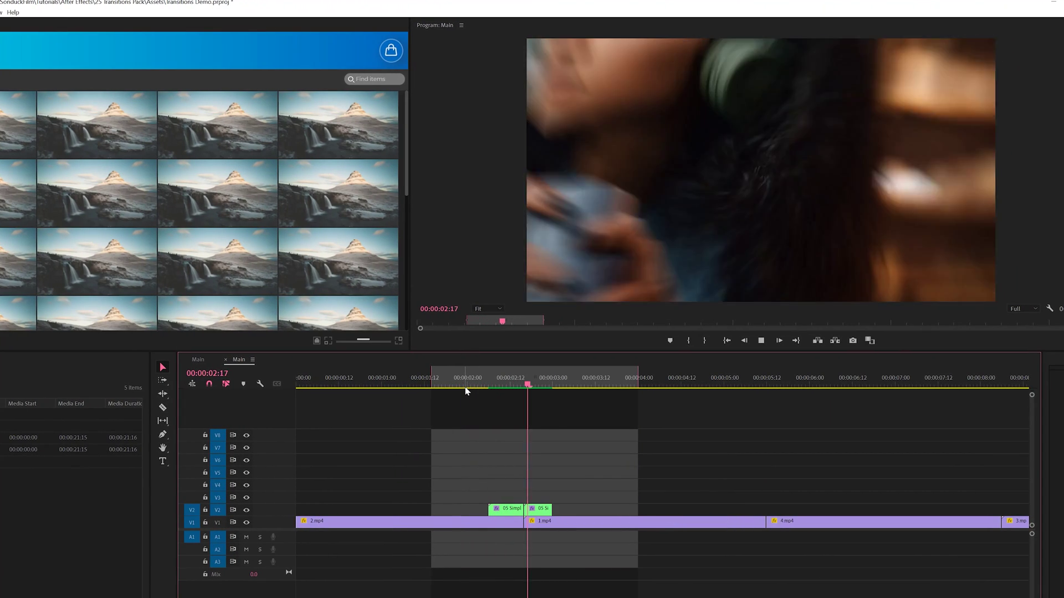
pyautogui.press('space')
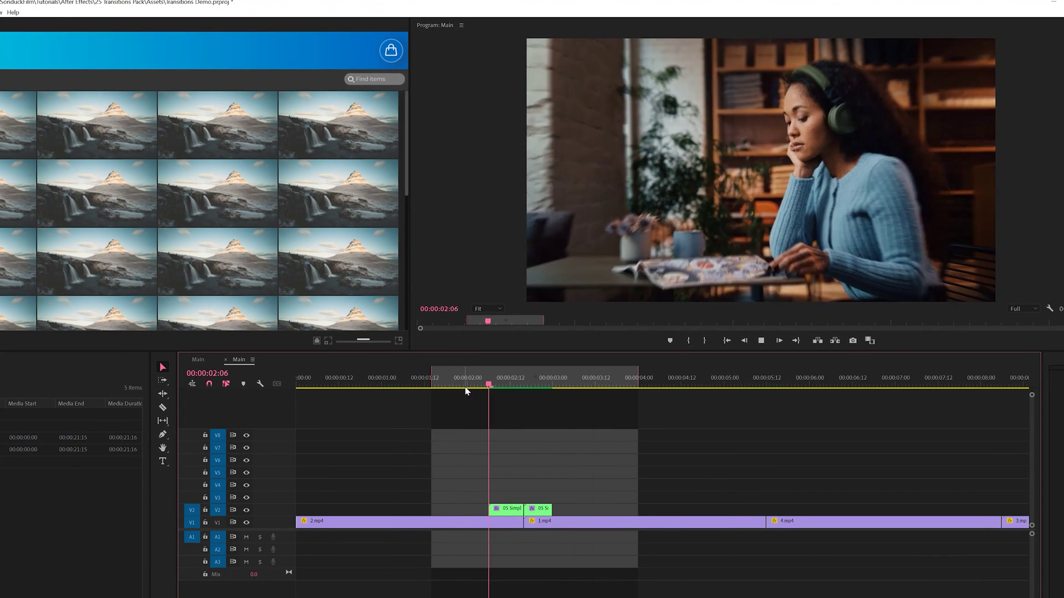
pyautogui.press('space')
pyautogui.press('-')
pyautogui.press('-')
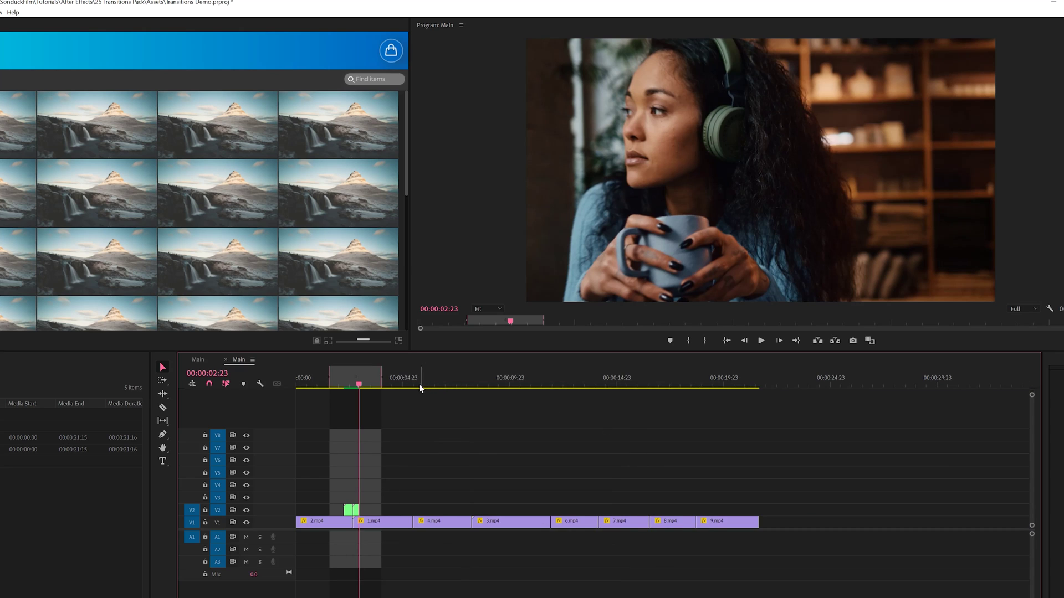
pyautogui.moveTo(416, 386); pyautogui.dragTo(415, 387)
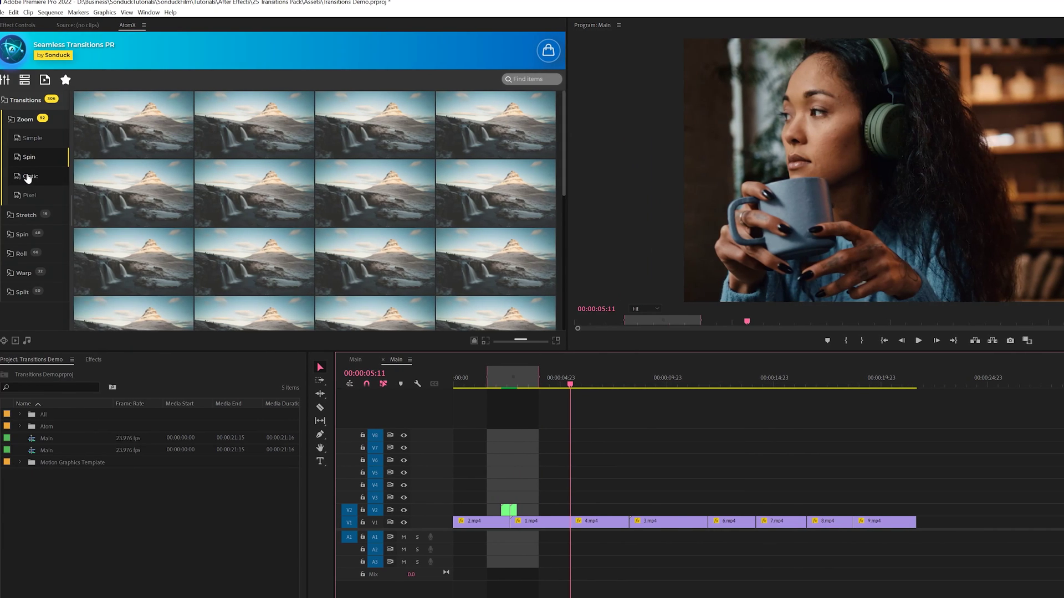
# - Drop a Warp Long transition on the 1.mp4–4.mp4 cut, preview it, and set the playhead to 00:00:08:09
pyautogui.click(28, 176)
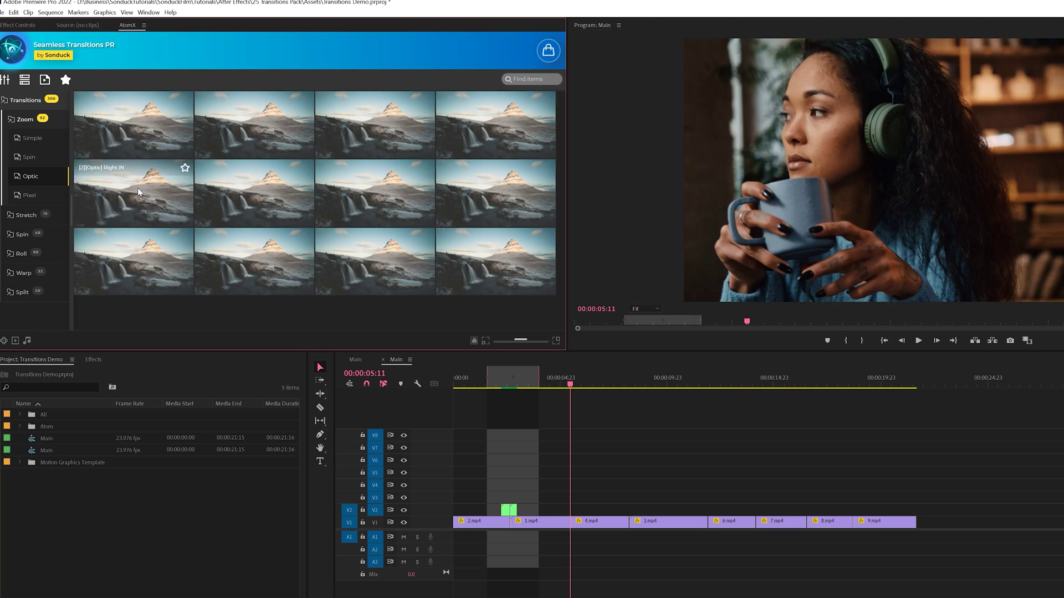
pyautogui.click(24, 272)
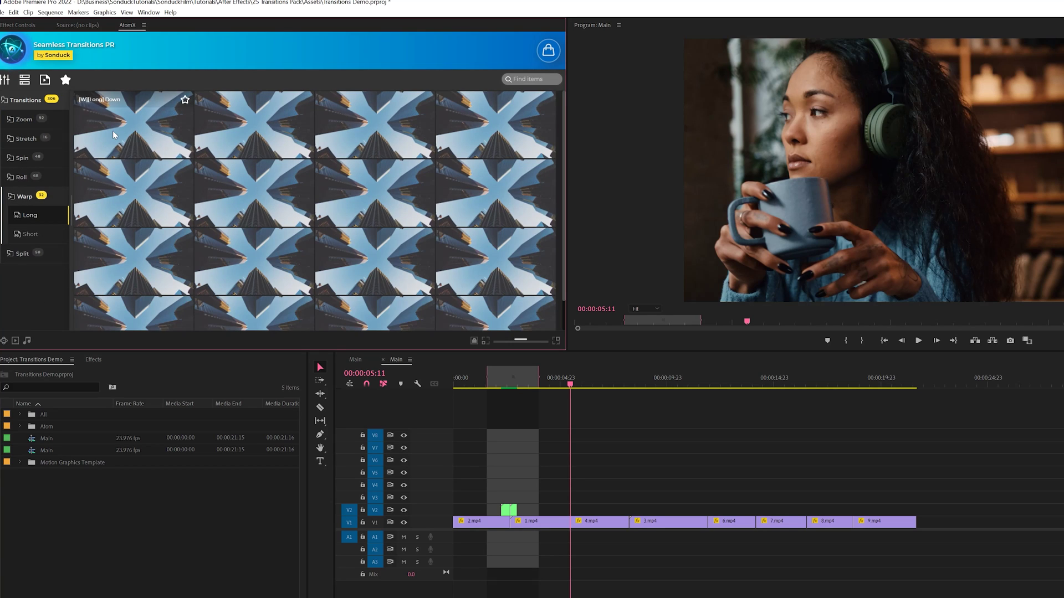
pyautogui.moveTo(126, 133); pyautogui.dragTo(571, 510)
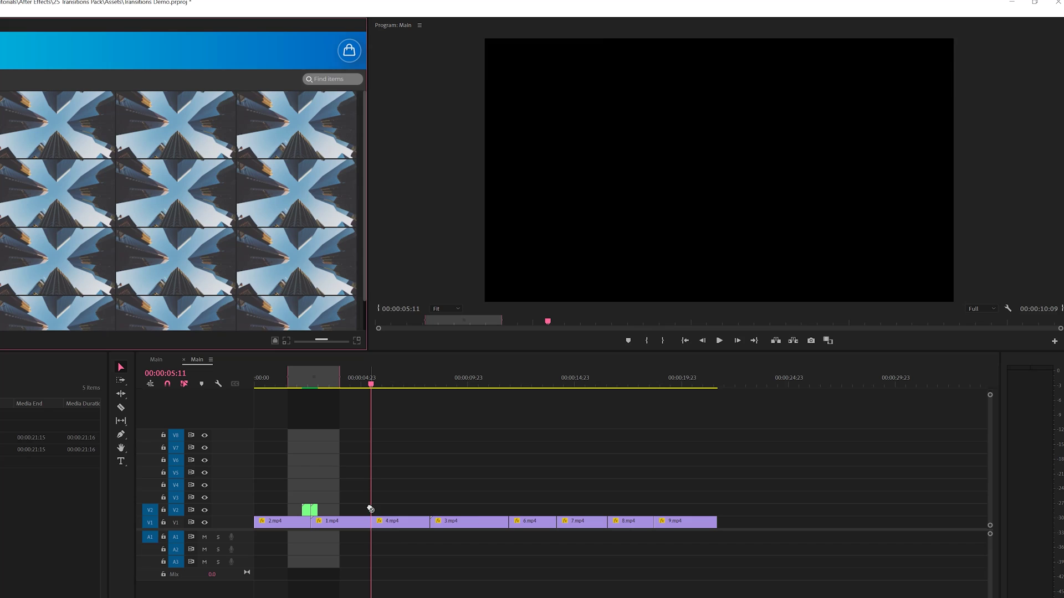
pyautogui.moveTo(370, 509); pyautogui.dragTo(381, 482)
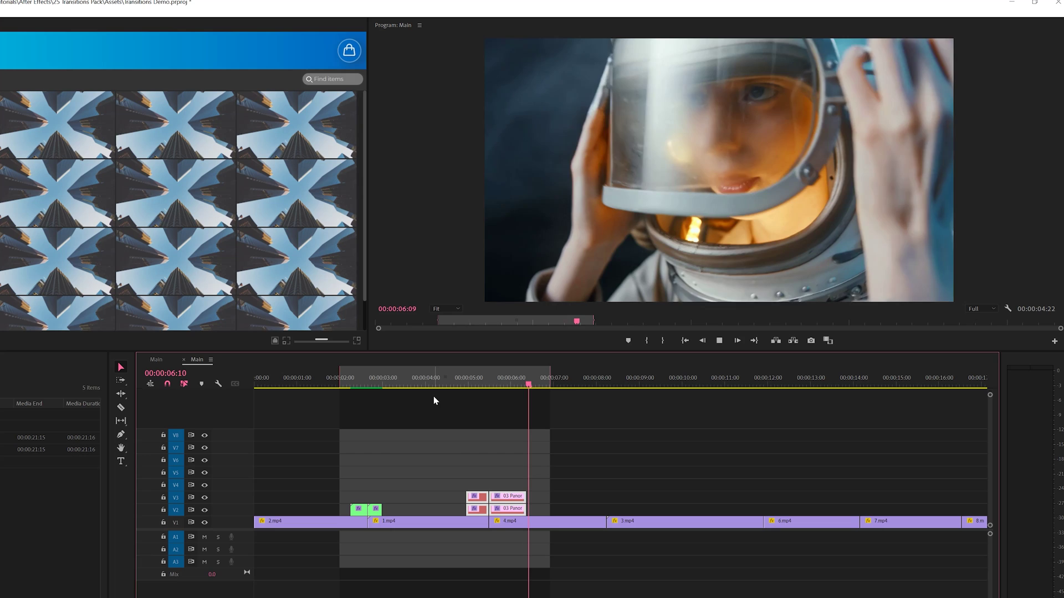
pyautogui.press('space')
pyautogui.moveTo(425, 392); pyautogui.dragTo(612, 397)
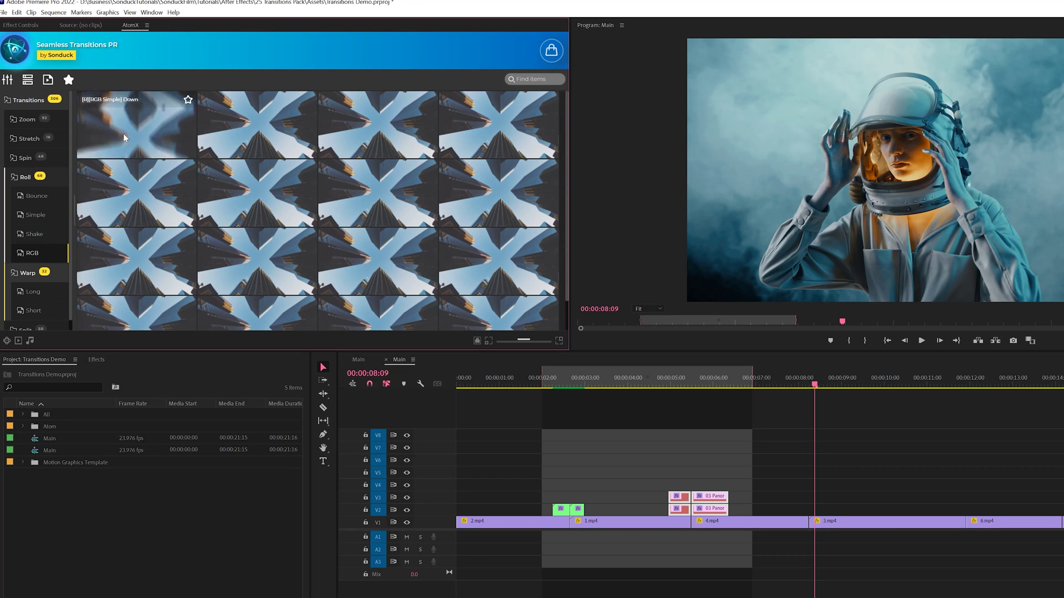
# - Drop Roll RGB and other AtomX transitions on the 3.mp4, 8.mp4 and 9.mp4 cuts
pyautogui.moveTo(636, 330); pyautogui.dragTo(814, 491)
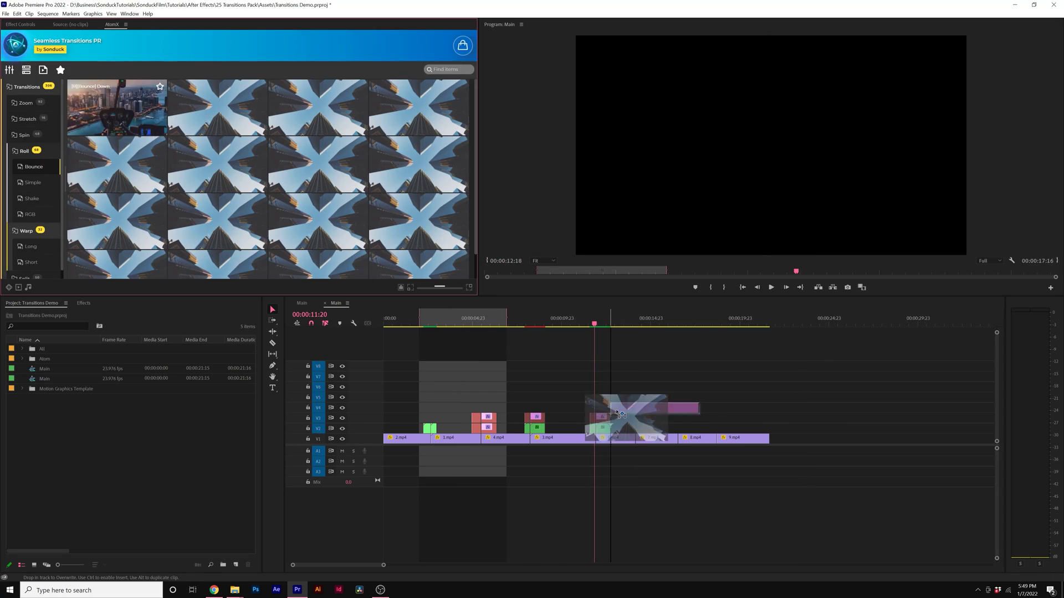
pyautogui.moveTo(751, 503); pyautogui.dragTo(813, 508)
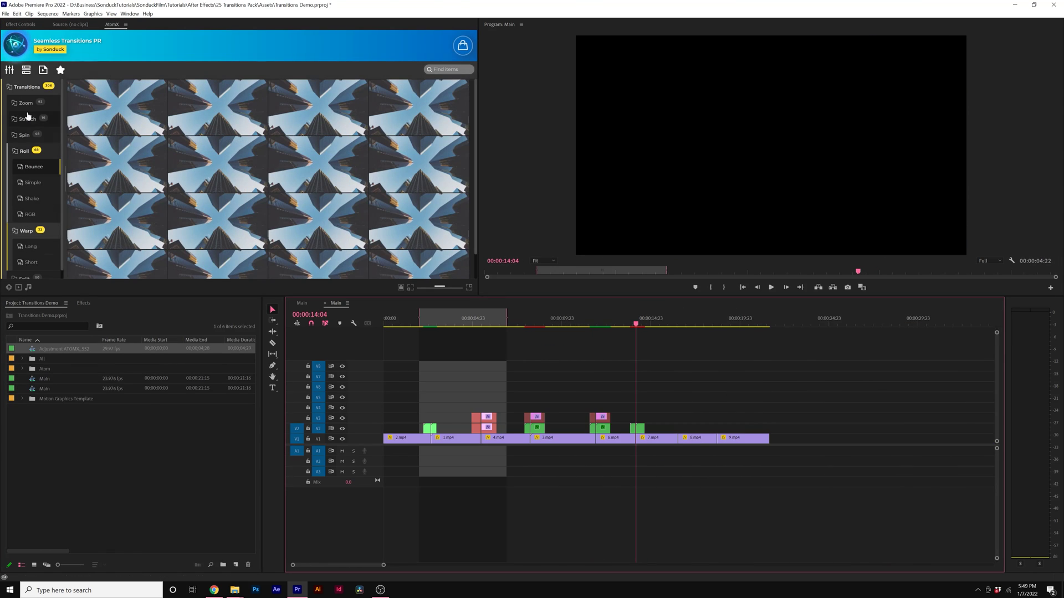
pyautogui.moveTo(116, 108); pyautogui.dragTo(685, 421)
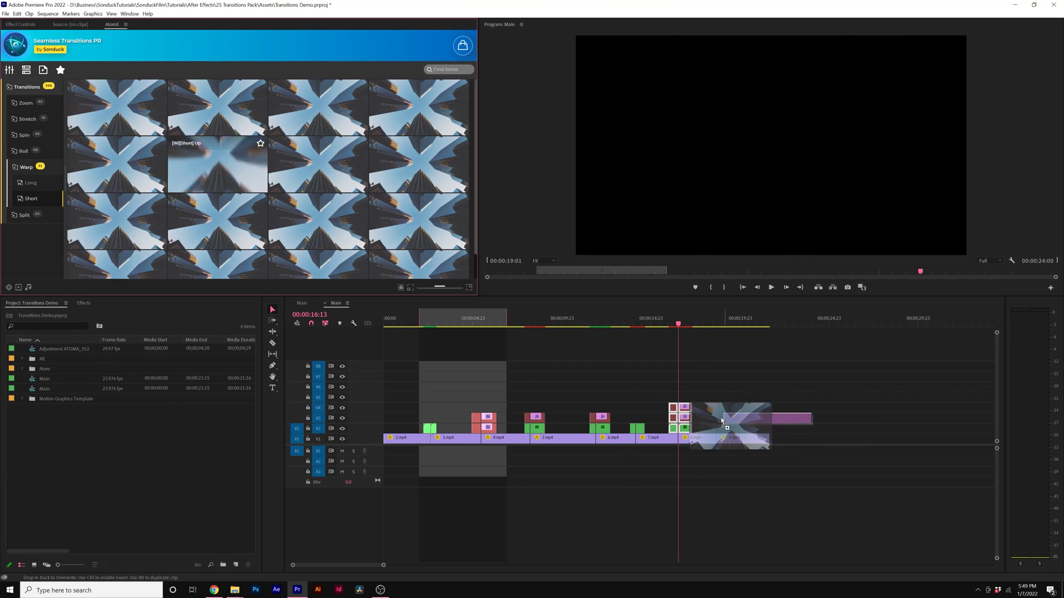
pyautogui.moveTo(736, 428); pyautogui.dragTo(736, 421)
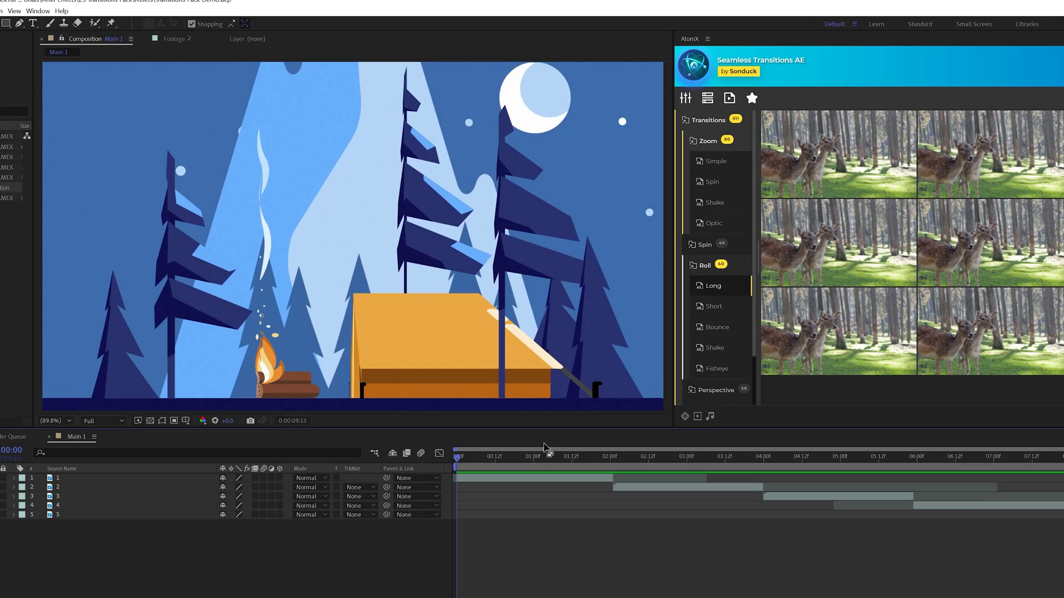
# - Move Main 1's current time to 0:00:02:01, the CRAZY GFX cut
pyautogui.moveTo(604, 457)
pyautogui.mouseDown()
pyautogui.moveTo(618, 459)
pyautogui.moveTo(577, 468)
pyautogui.moveTo(613, 469)
pyautogui.mouseUp()
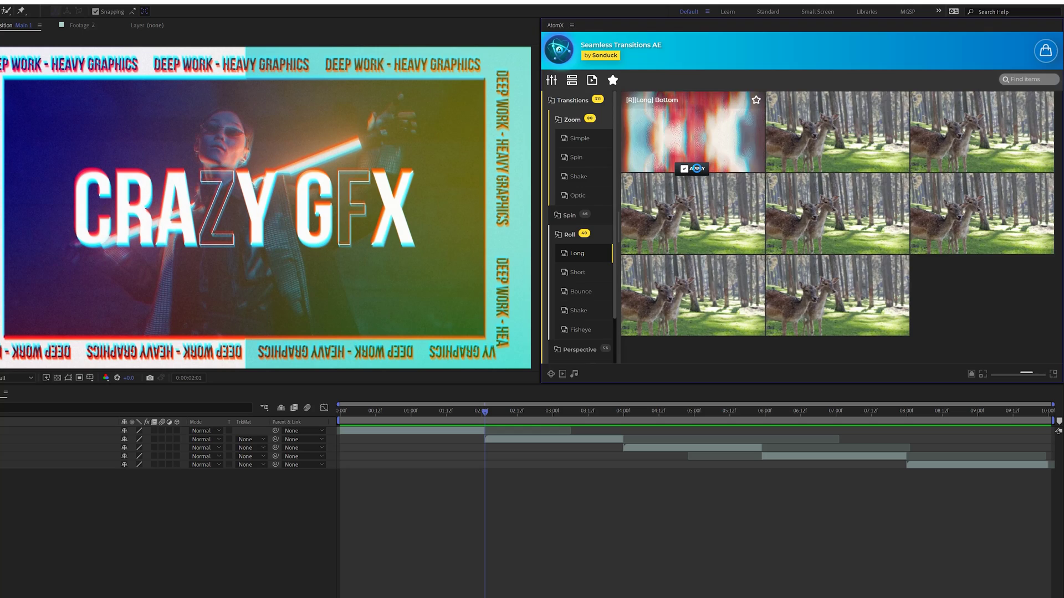
# - Apply the Roll Long Bottom transition at the 2-second cut and preview it from about 03:14
pyautogui.click(698, 170)
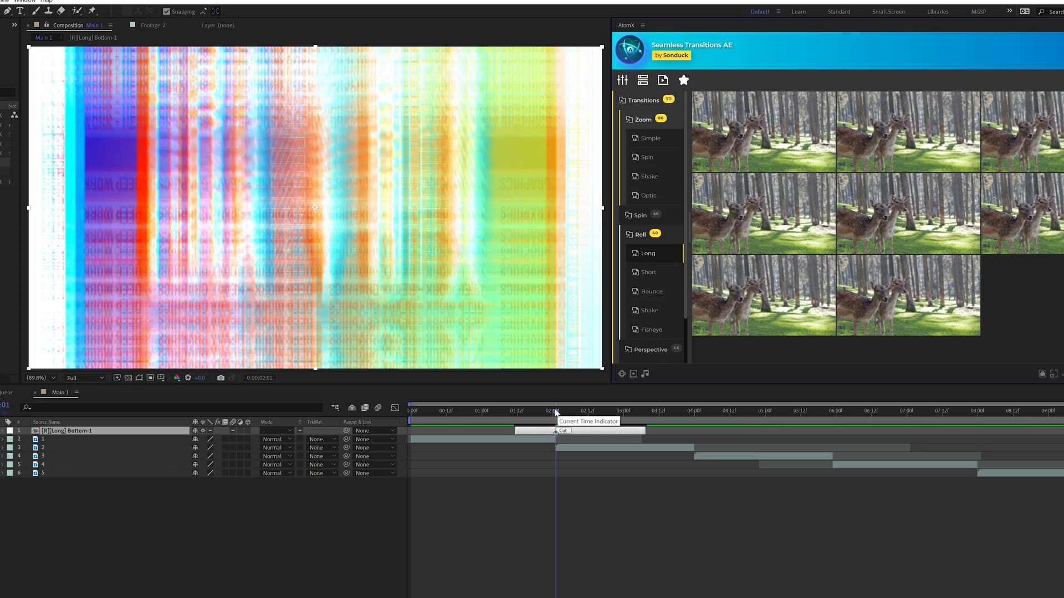
pyautogui.moveTo(556, 411); pyautogui.dragTo(660, 410)
pyautogui.press('space')
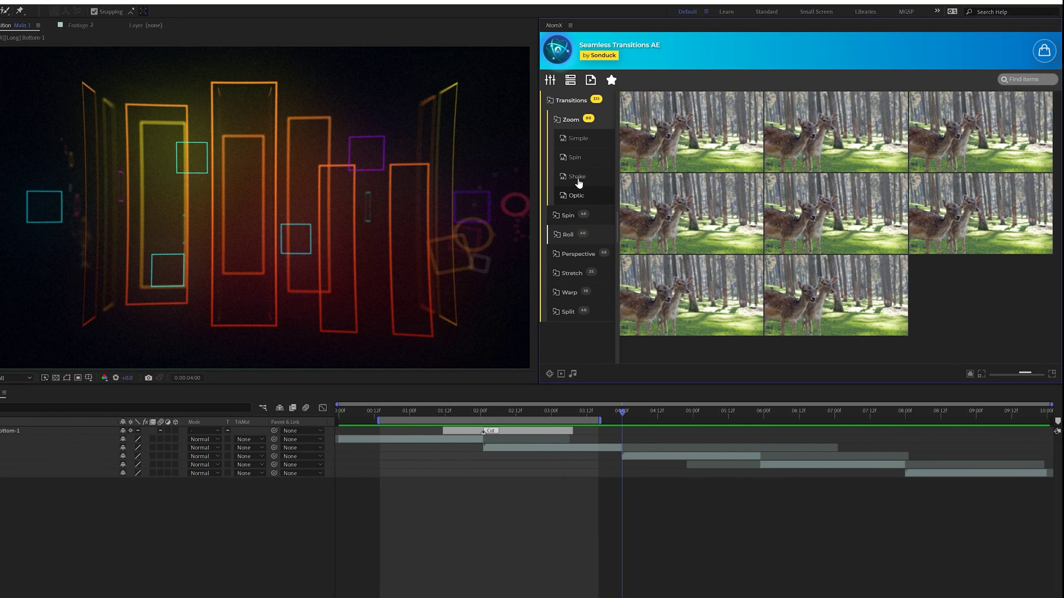
# - Apply the Warp Short Bottom transition at the next cut and preview it
pyautogui.click(568, 290)
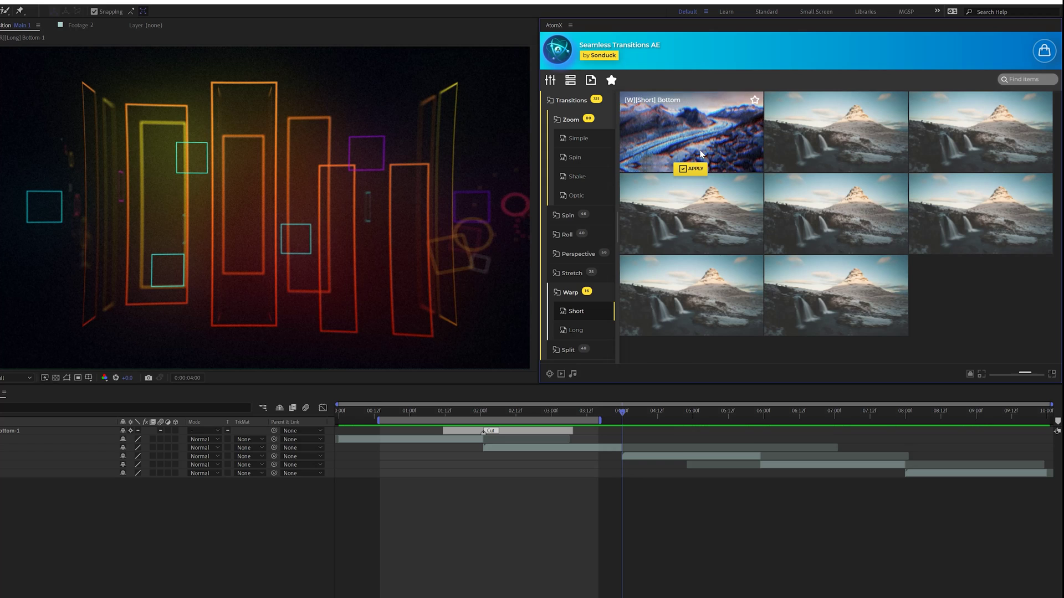
pyautogui.click(693, 169)
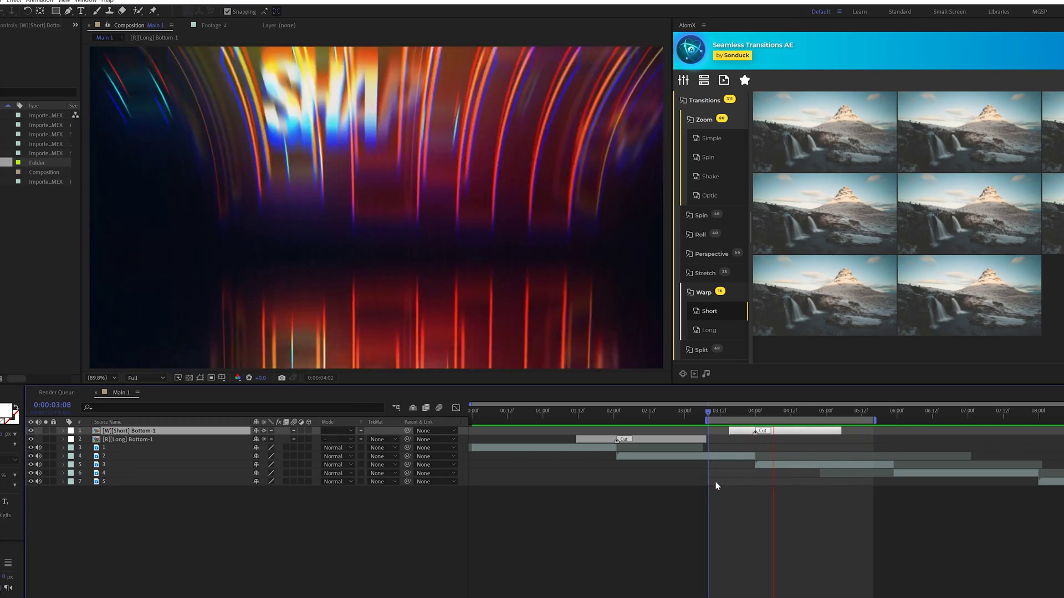
pyautogui.press('space')
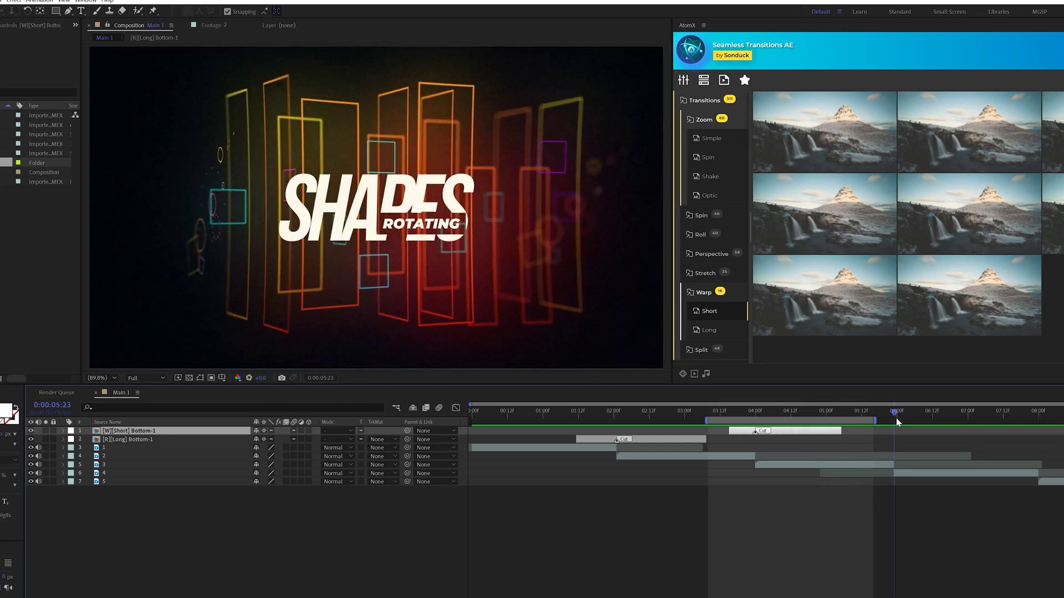
# - Apply the AtomX Spin Simple transition at the next cut in Main 1
pyautogui.click(701, 216)
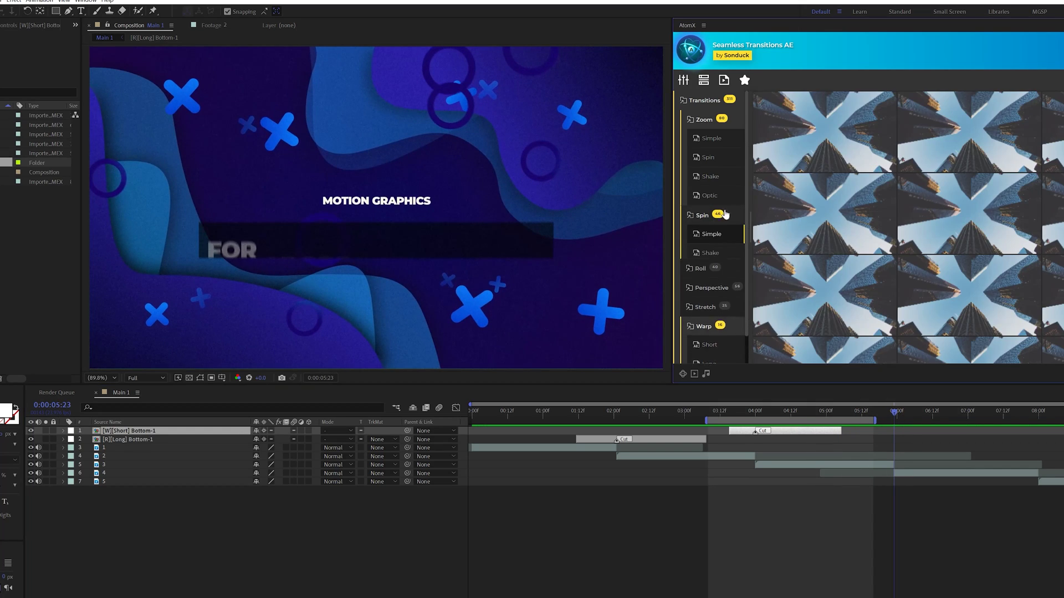
pyautogui.moveTo(822, 177)
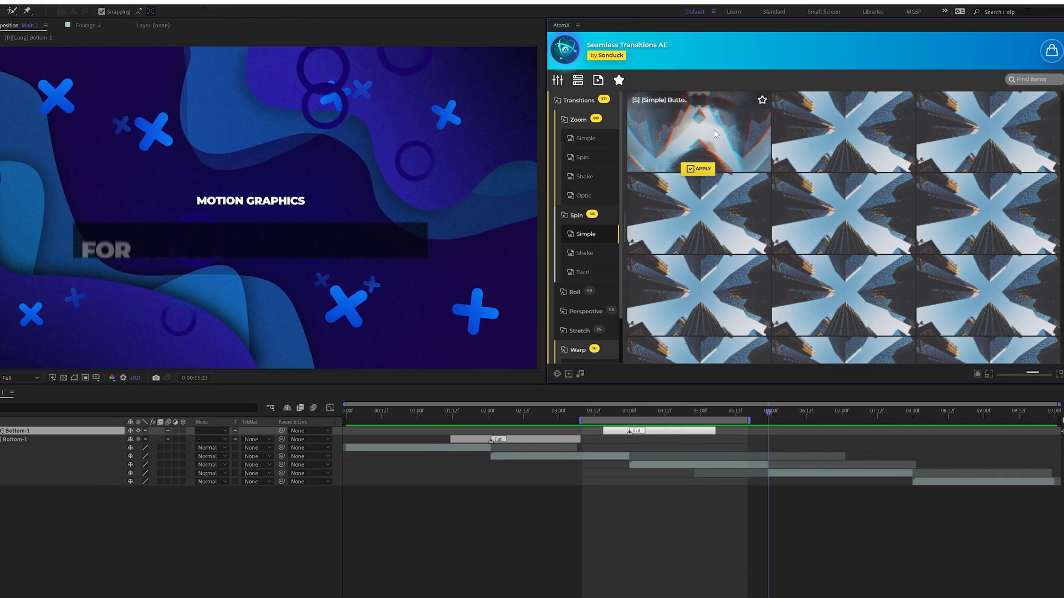
pyautogui.click(696, 170)
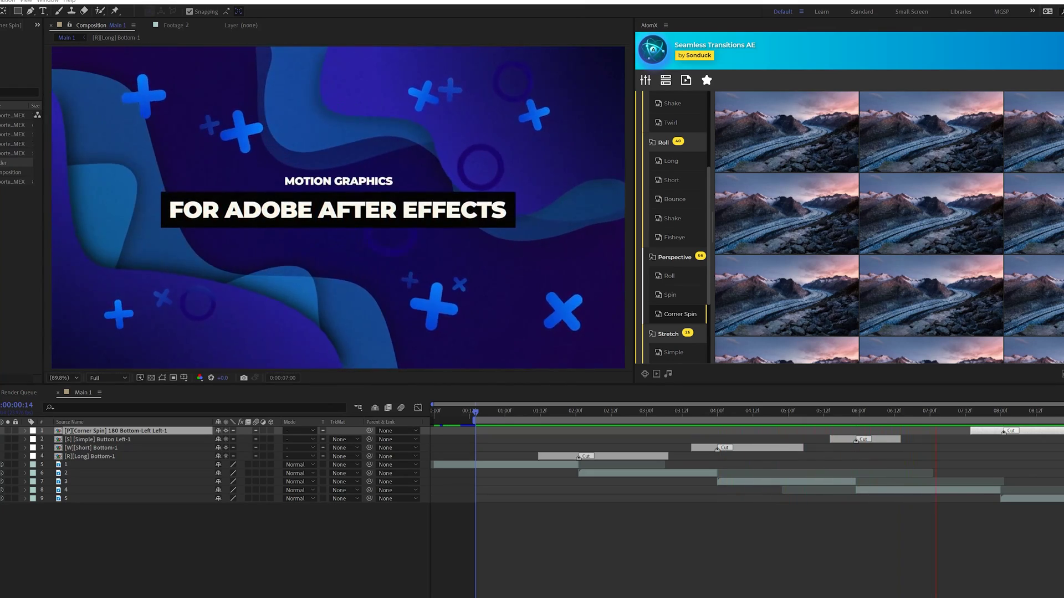
# - Open Split > Horizontal, collapse the Zoom subtypes and preview a thumbnail
pyautogui.click(664, 311)
pyautogui.click(678, 331)
pyautogui.moveTo(786, 142)
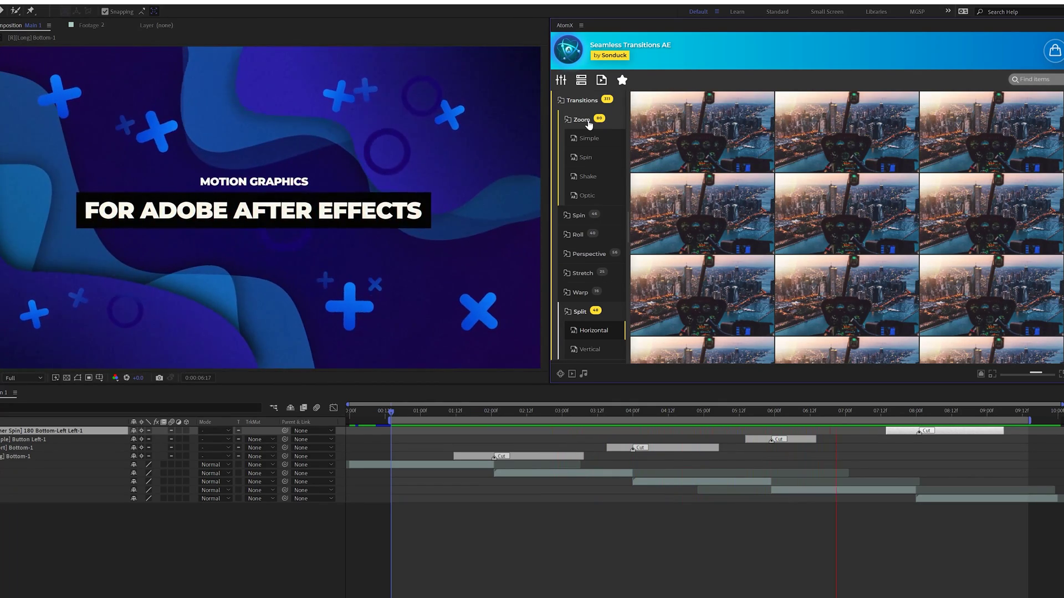
pyautogui.click(589, 124)
pyautogui.moveTo(835, 231)
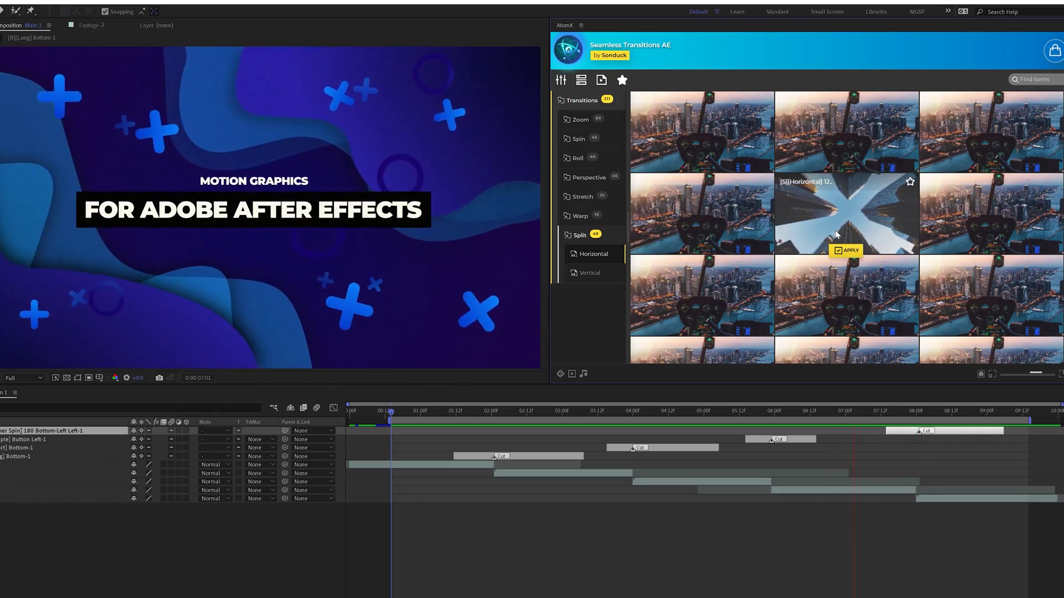